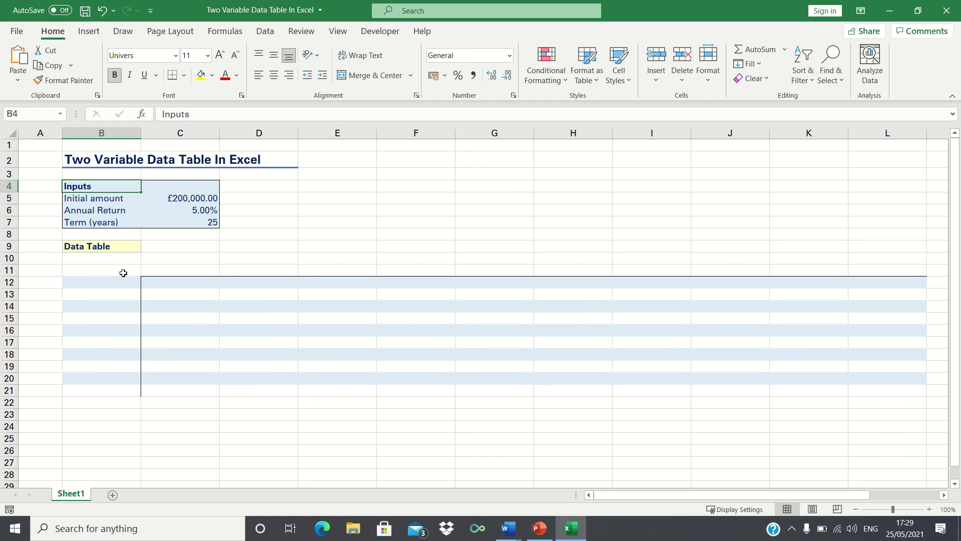
- Enter =C5*(1+C6)^C7 in B11 to get a future value of £677,270.99
left_click(123, 272)
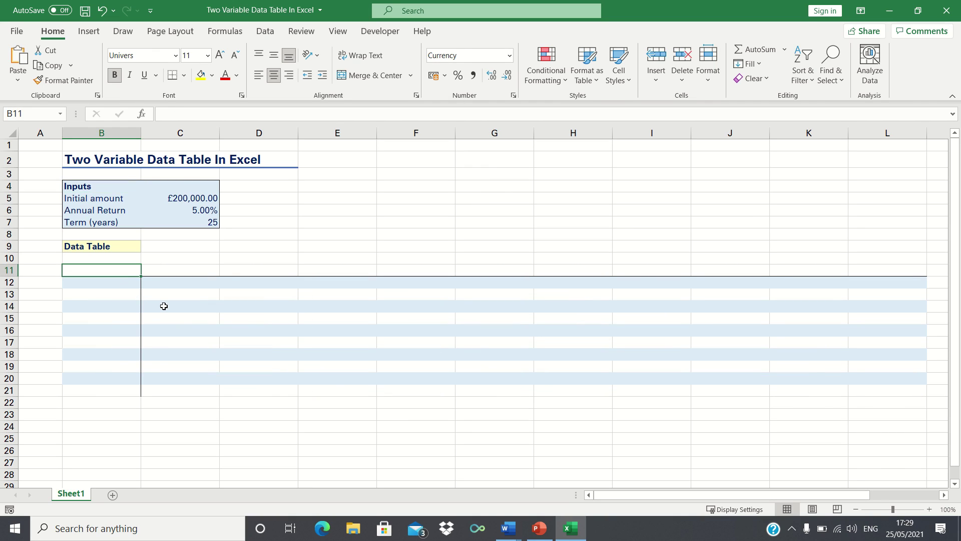
type("=")
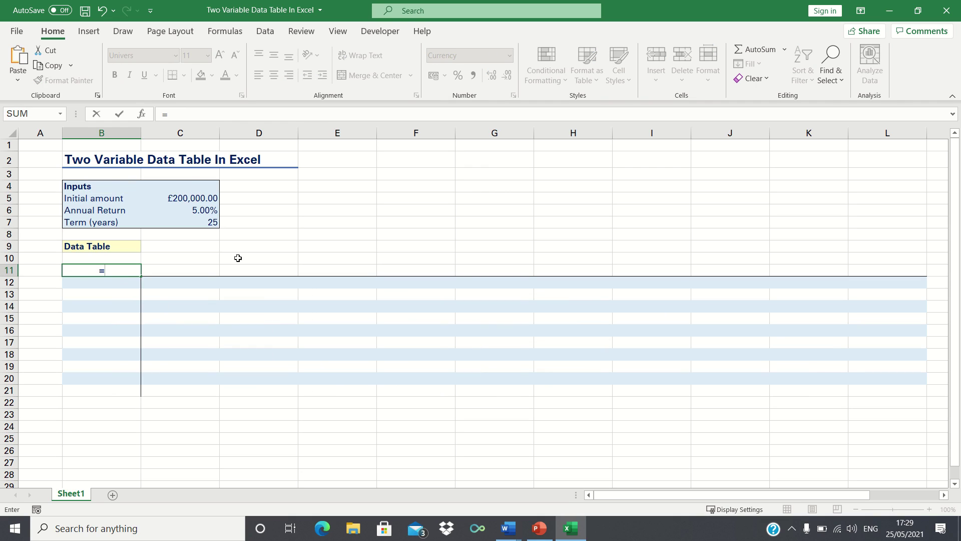
left_click(202, 199)
type("*")
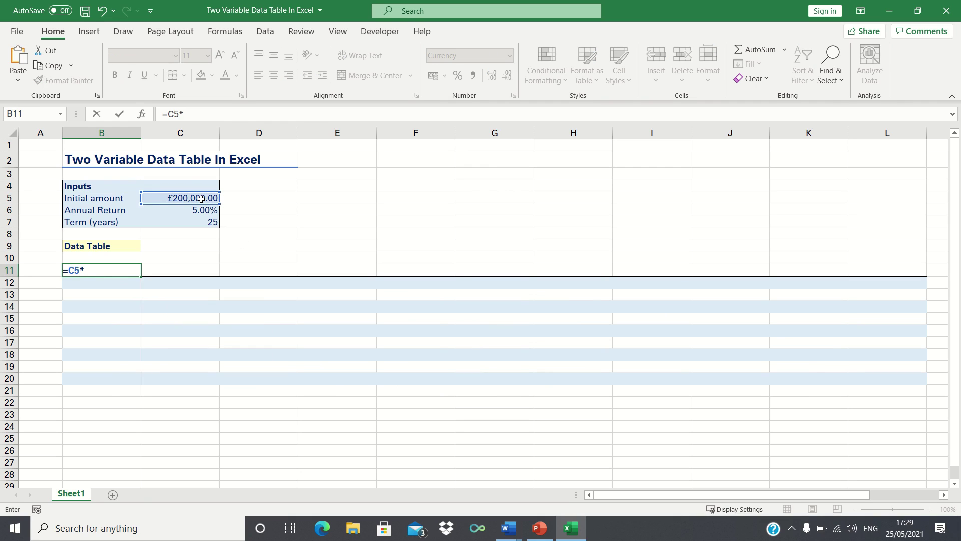
type("(1+")
left_click(195, 210)
type(")")
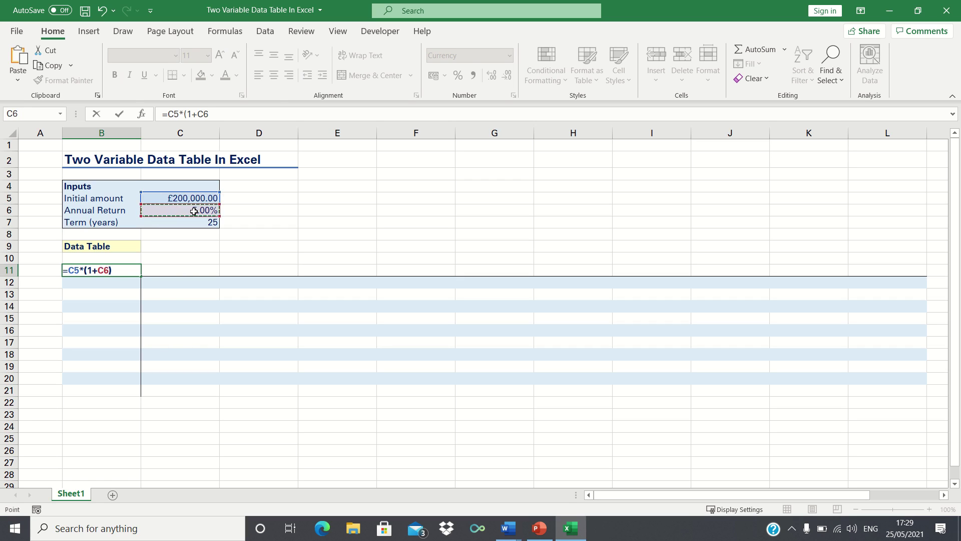
type("^")
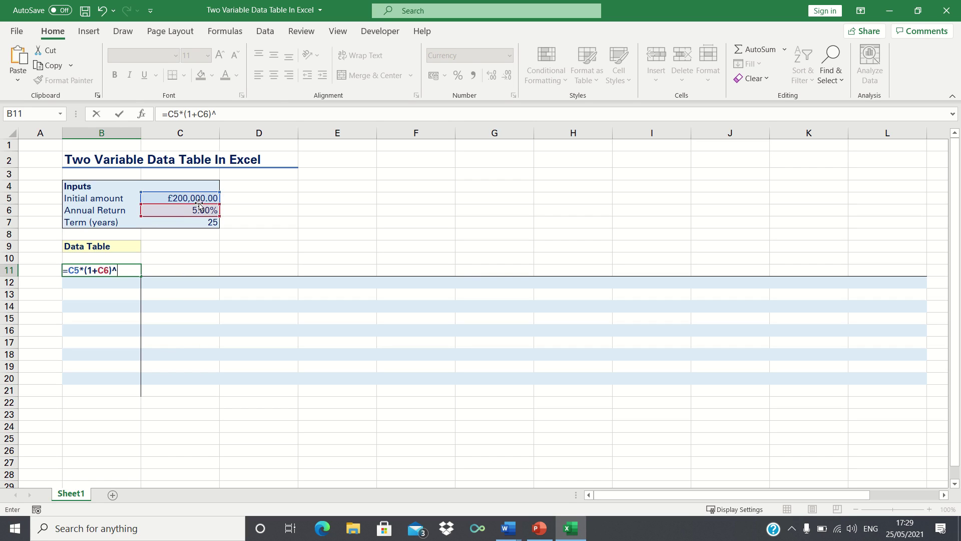
left_click(206, 221)
key("Return")
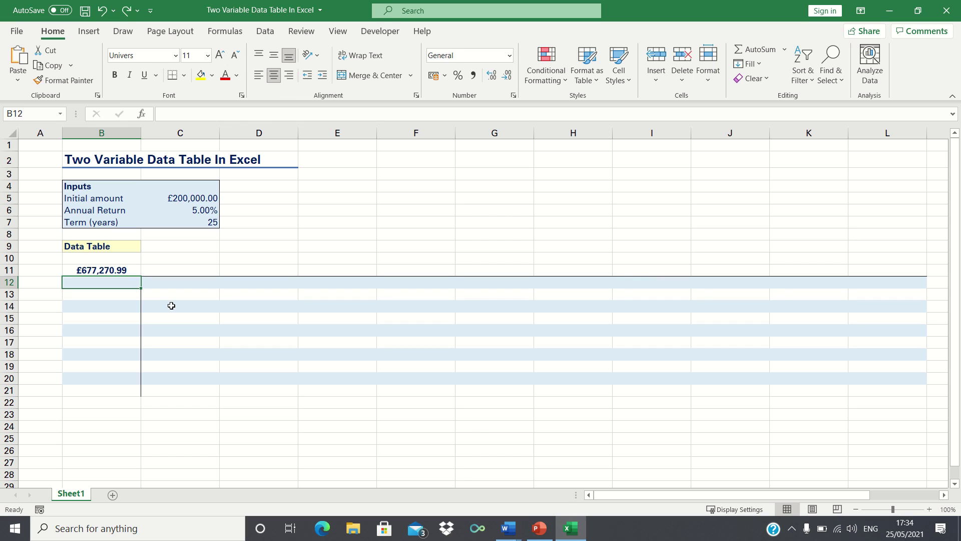
- Put 3% in C11 and fill +0.005 steps across row 11 to 7.5% in L11
key("Right")
key("Up")
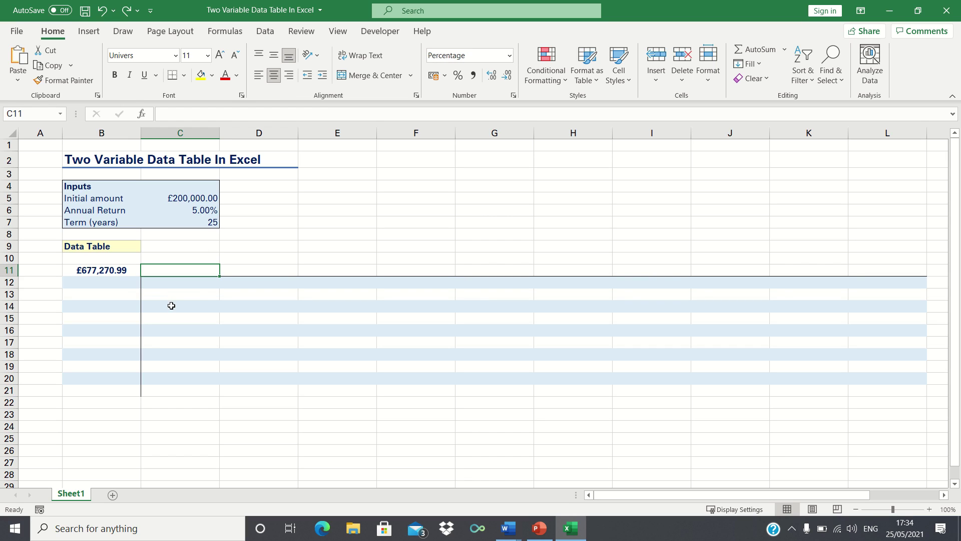
type("3%")
key("Tab")
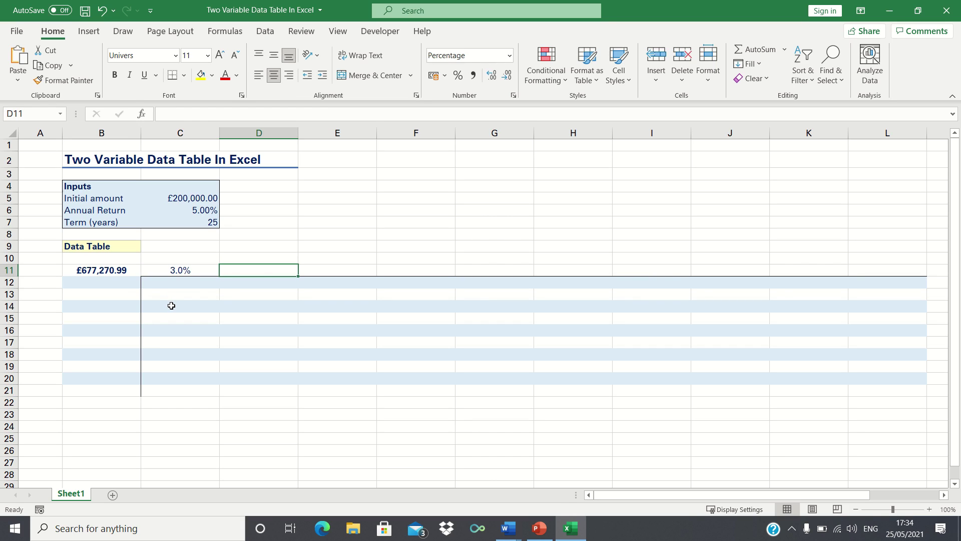
type("=")
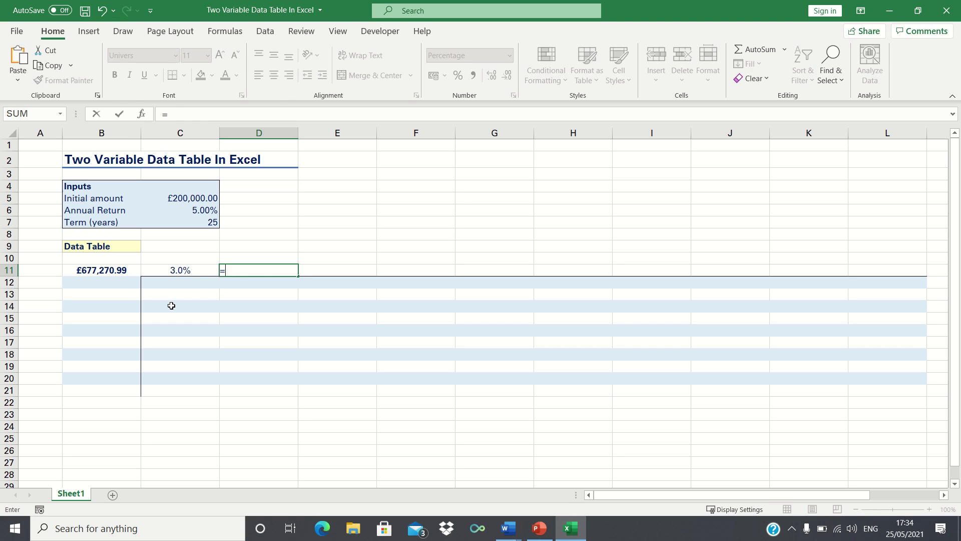
key("Left")
type("+0.005")
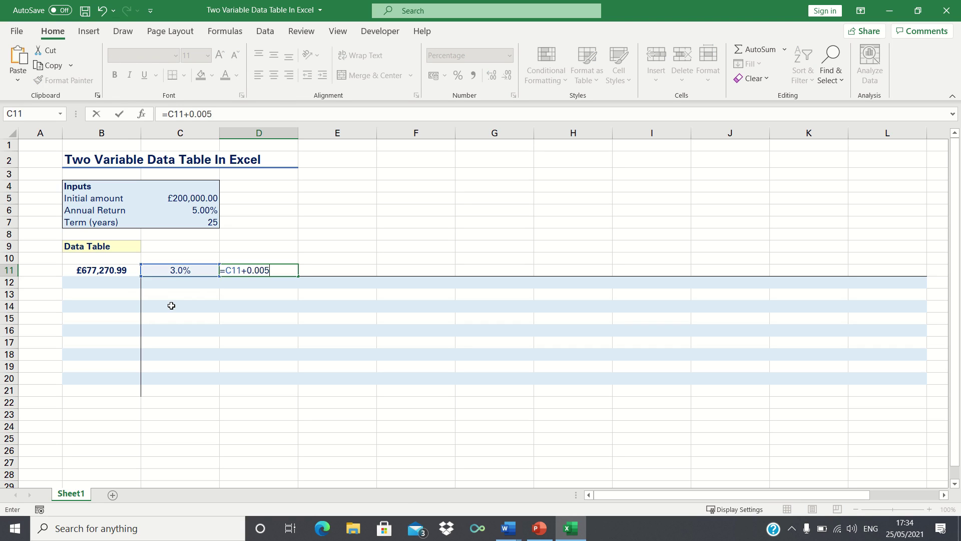
key("ctrl+Return")
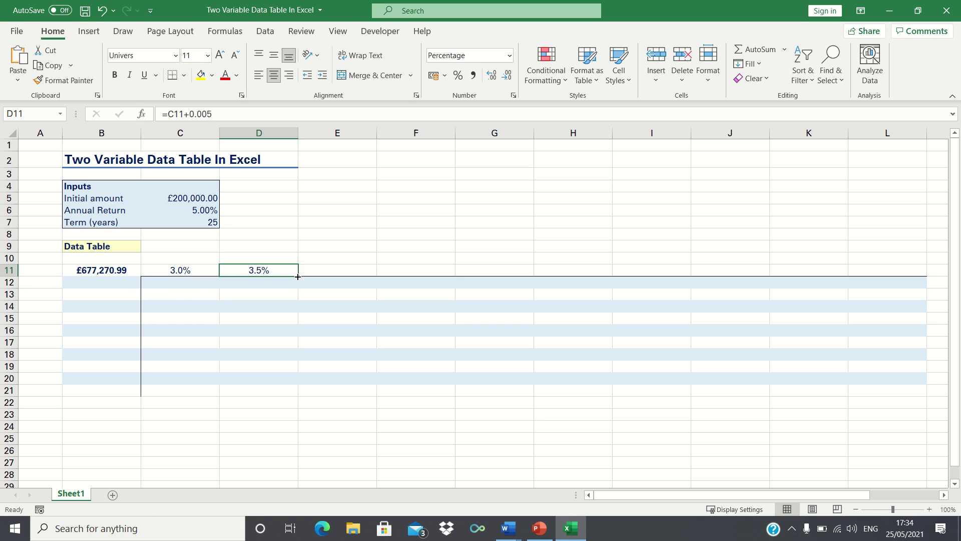
left_click_drag(297, 276, 901, 270)
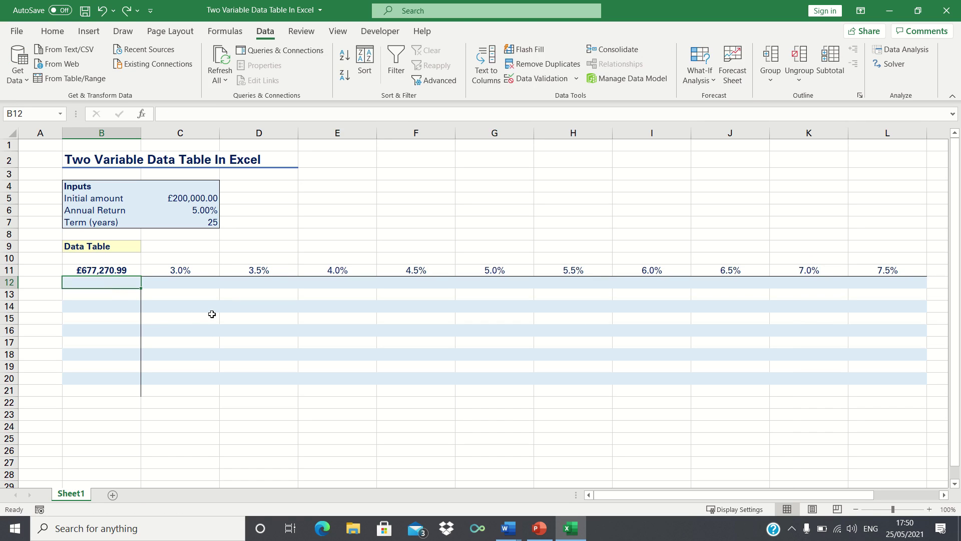
- Enter the terms 21 through 30 years down B12:B21
type("21")
key("Return")
type("22")
key("Return")
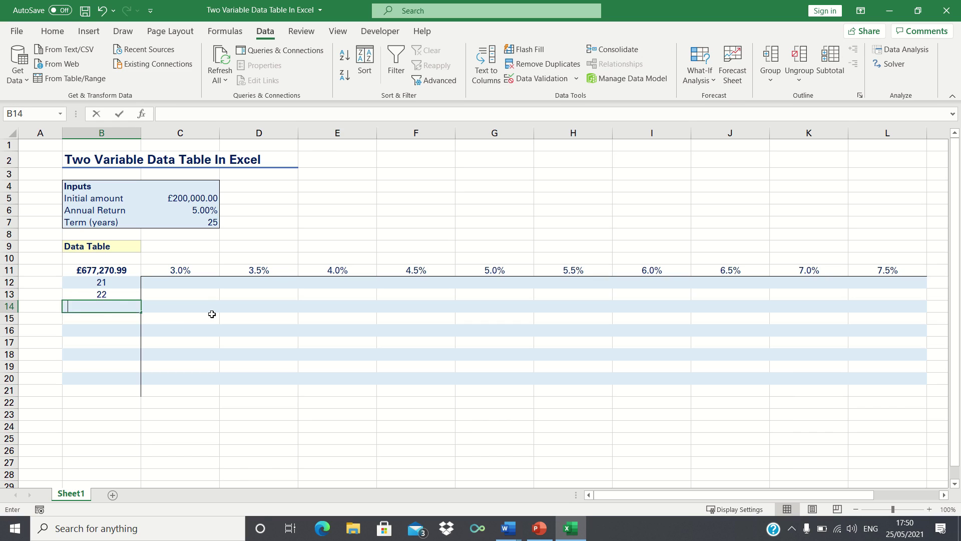
type("23")
key("Return")
type("24")
key("Return")
type("25")
key("Return")
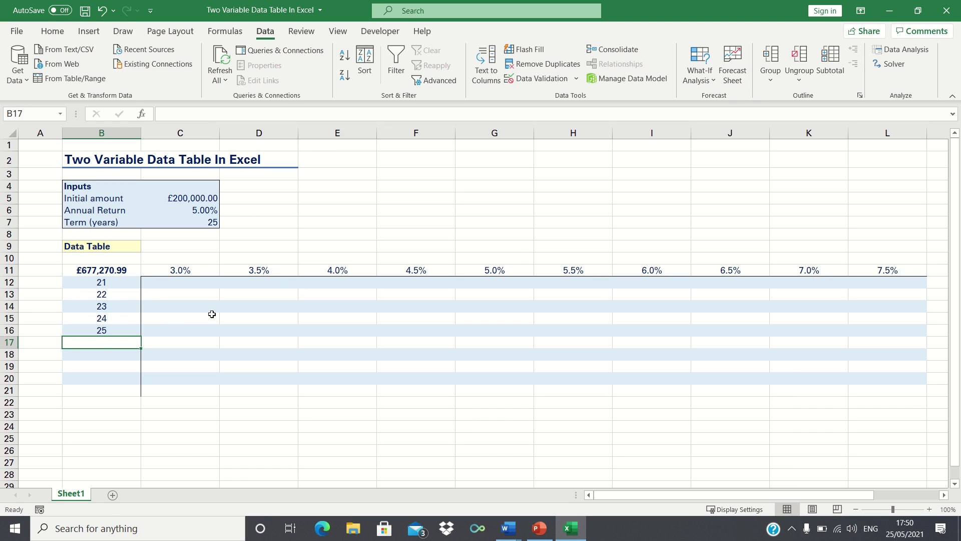
type("26")
key("Return")
type("27")
key("Return")
type("28")
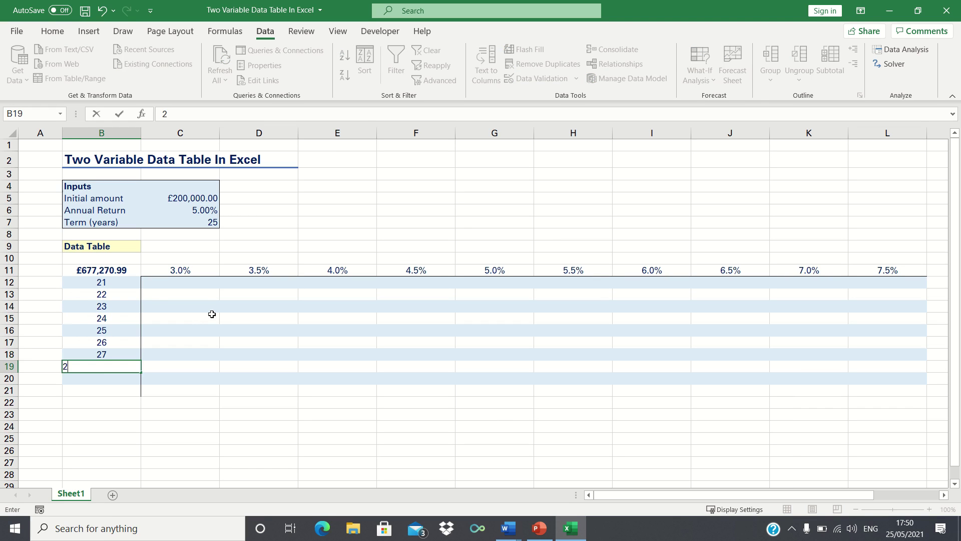
key("Return")
type("29")
key("Return")
type("30")
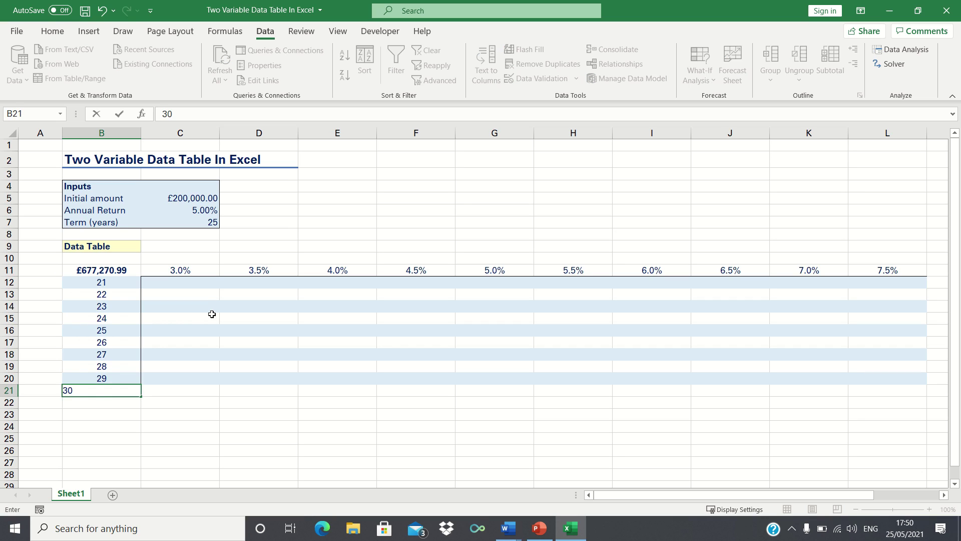
left_click(193, 282)
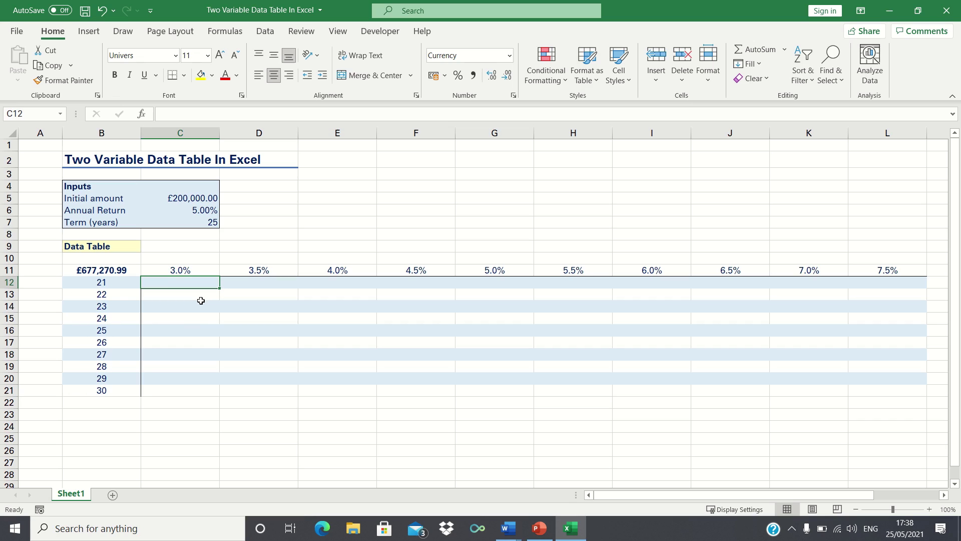
- Select B11:L21 and open the Data Table option under What-If Analysis
key("Up")
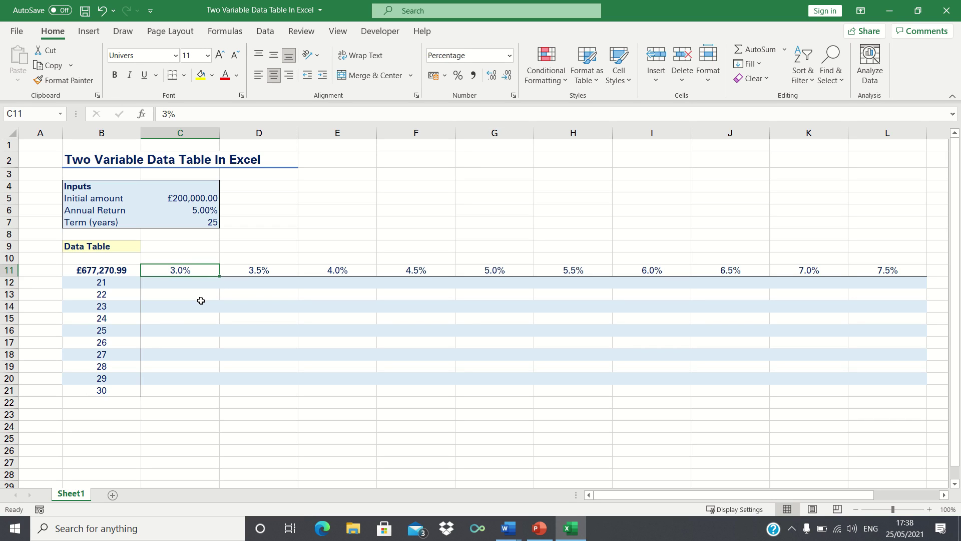
key("Left")
key("ctrl+shift+Right")
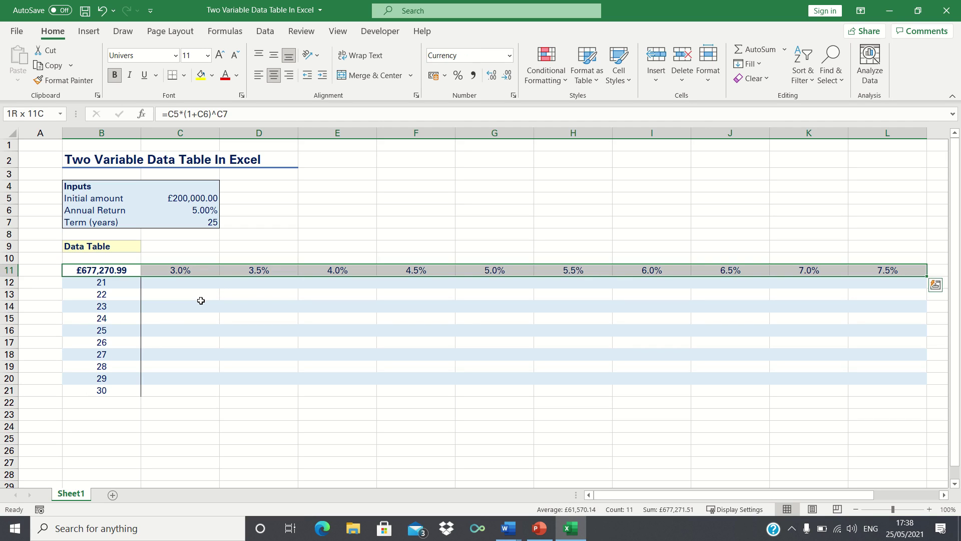
key("ctrl+shift+Down")
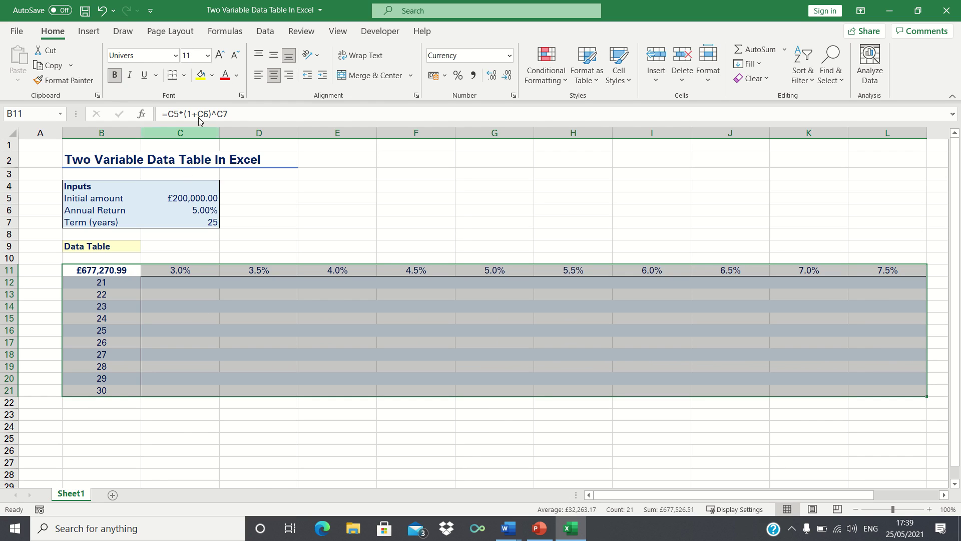
left_click(265, 31)
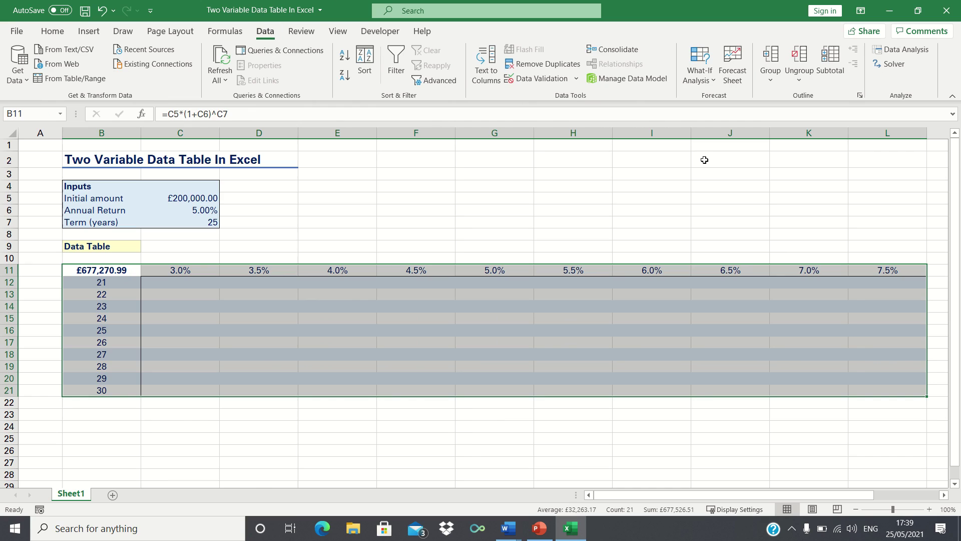
left_click(703, 78)
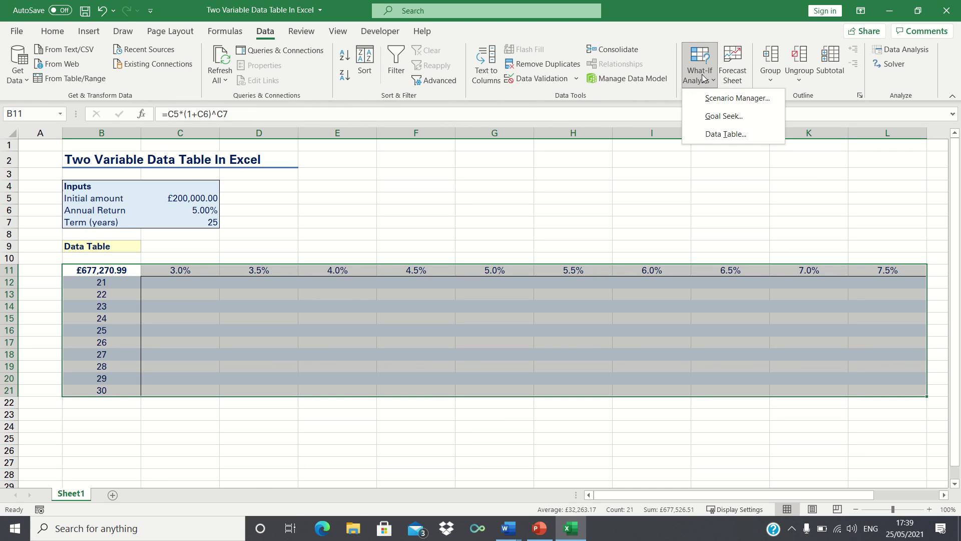
left_click(717, 135)
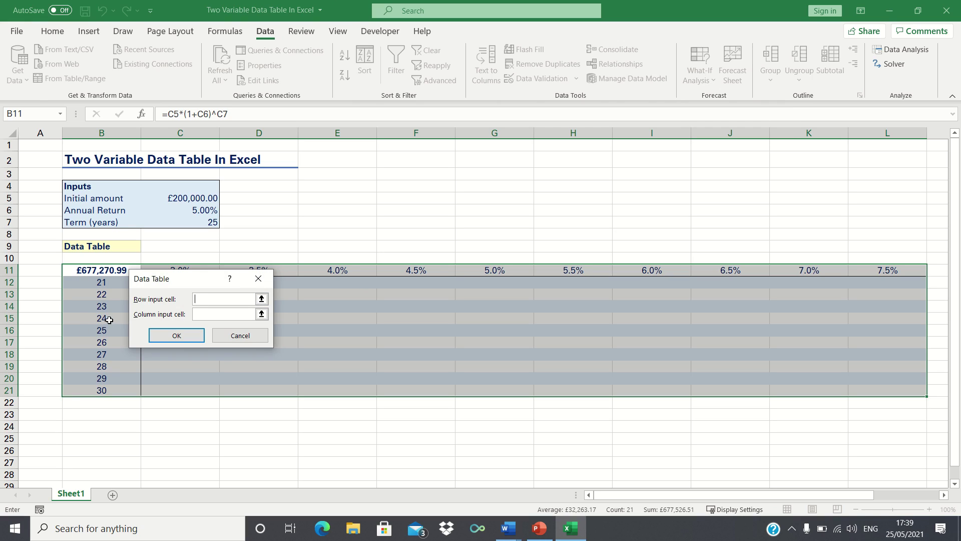
- Use C6 as row input and C7 as column input, filling values from £372,058.91 to £1,750,991.04
left_click(202, 298)
left_click(203, 313)
left_click(206, 300)
left_click(201, 213)
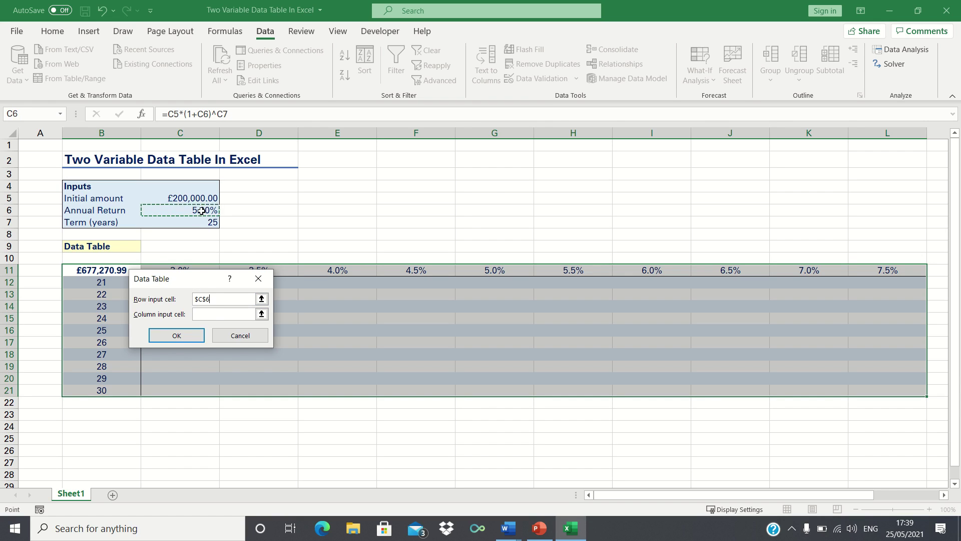
left_click(211, 311)
left_click(203, 221)
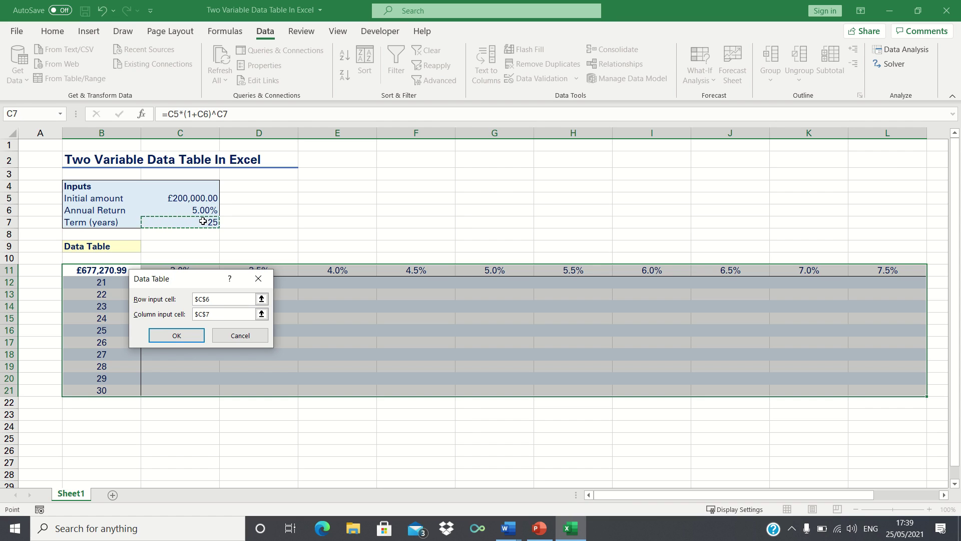
left_click(177, 334)
key("Up")
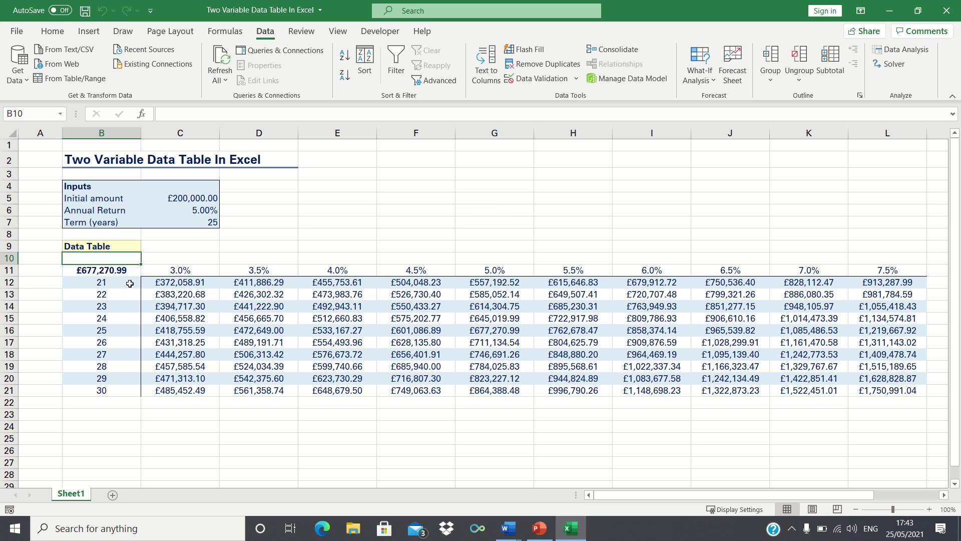
left_click(197, 283)
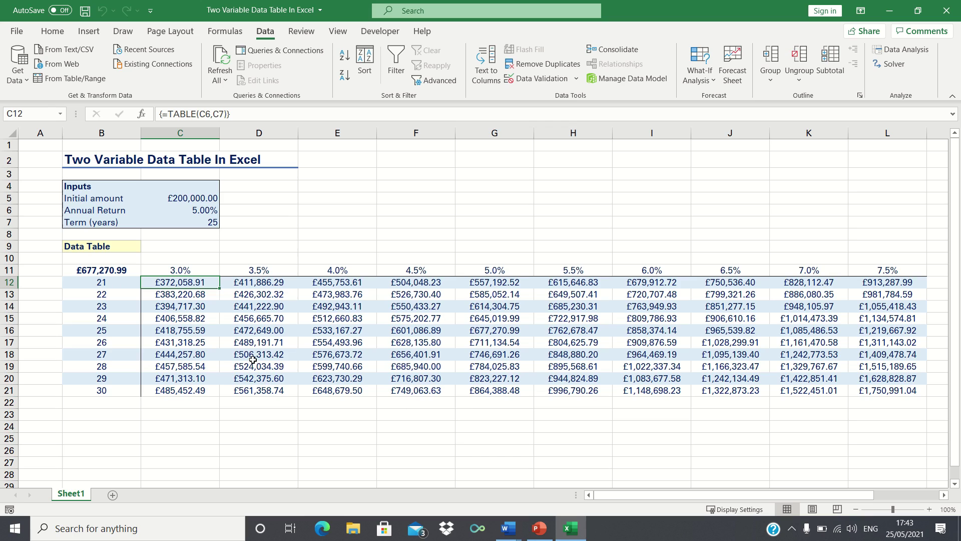
left_click(804, 364)
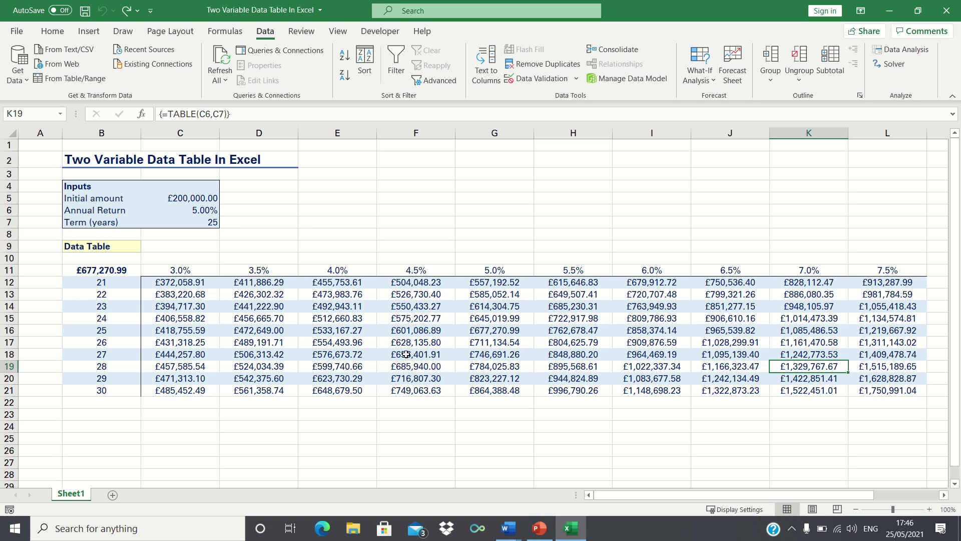
- Change the annual return in C6 to 3% and the term in C7 to 21 years
left_click(205, 210)
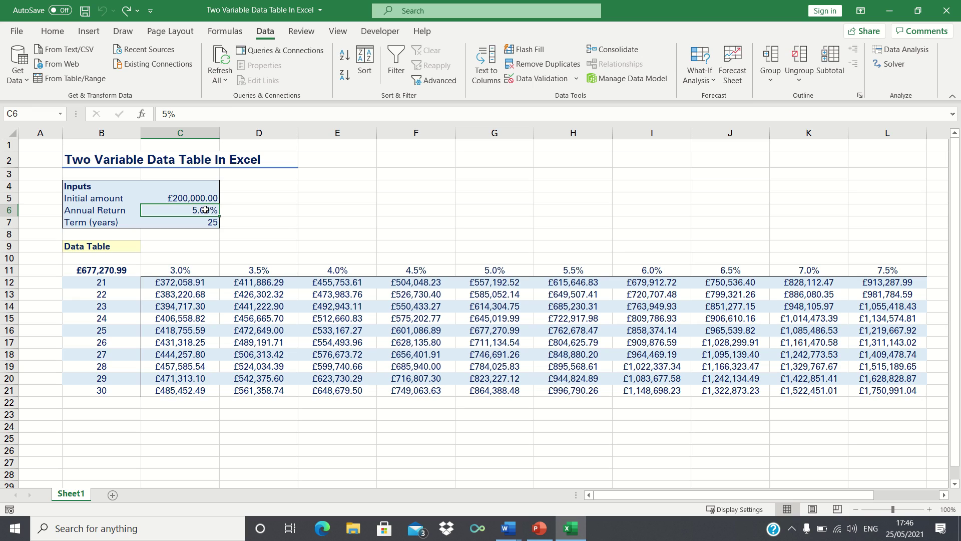
type("3")
key("Return")
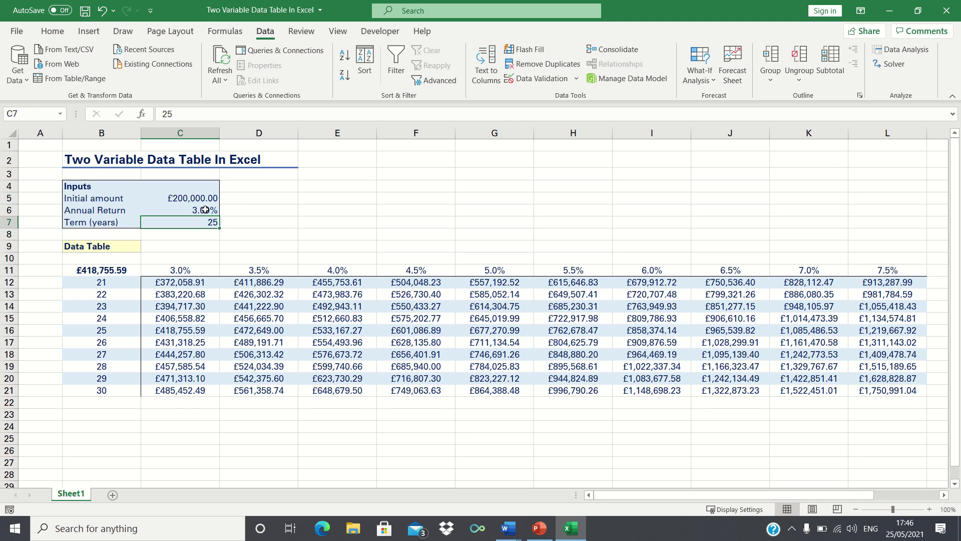
type("21")
key("ctrl+Return")
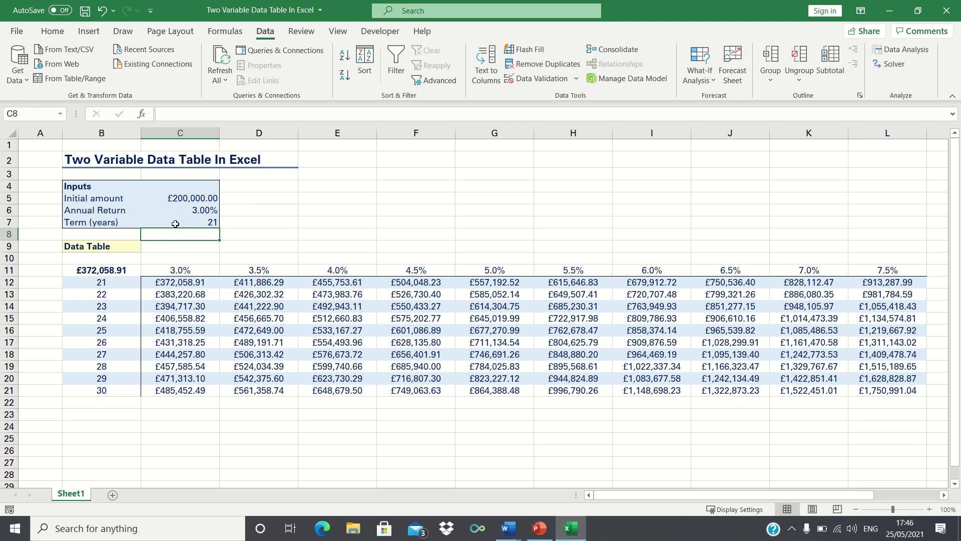
- Check that B11's formula =C5*(1+C6)^C7 matches the table's first result £372,058.91
left_click(119, 270)
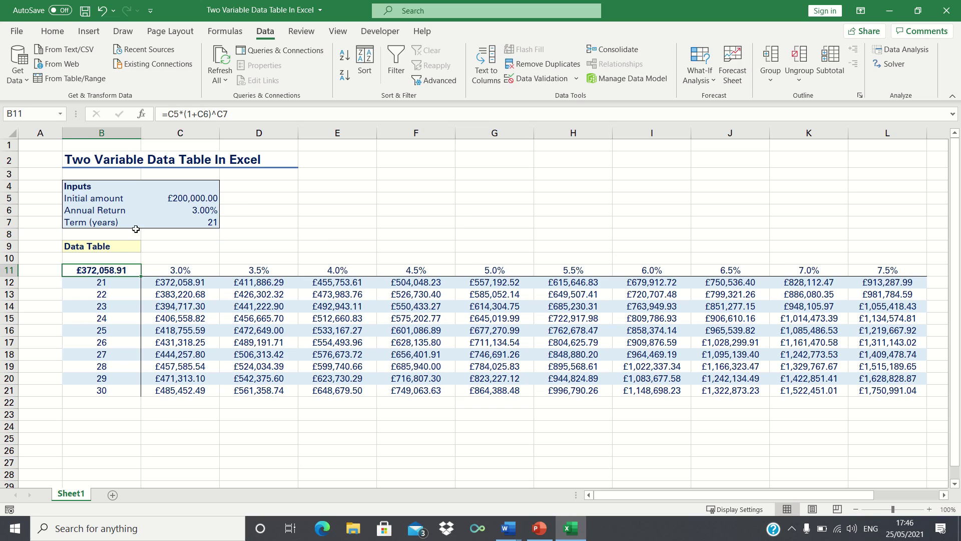
left_click(169, 114)
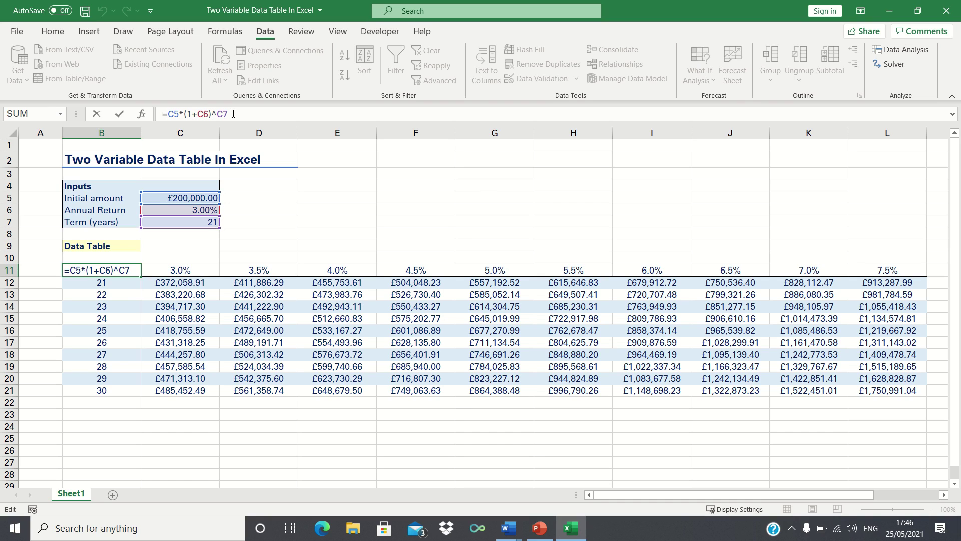
key("Return")
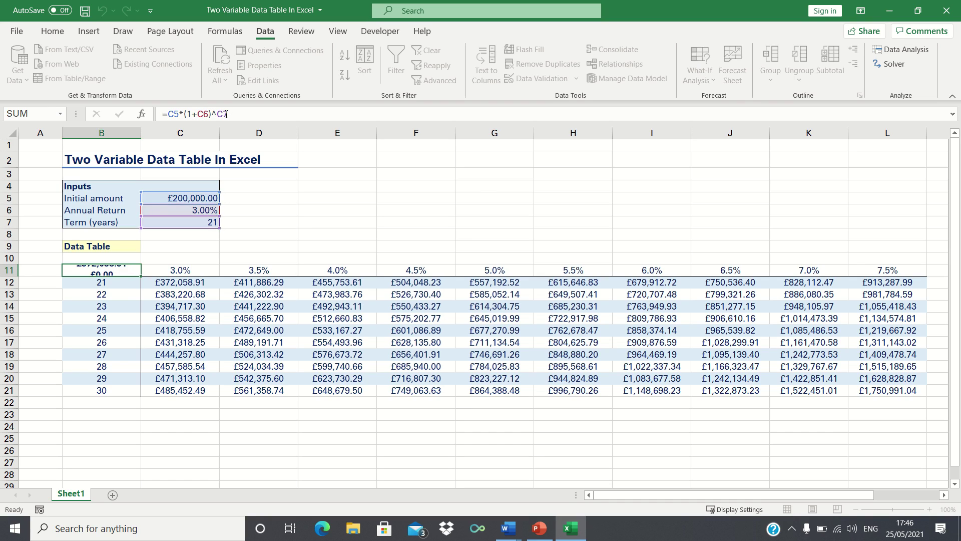
key("Up")
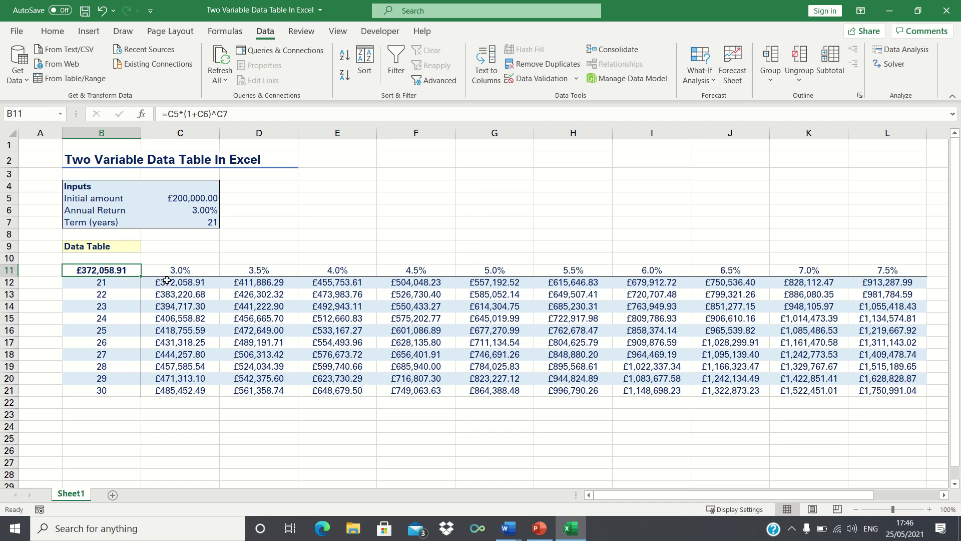
left_click(192, 280)
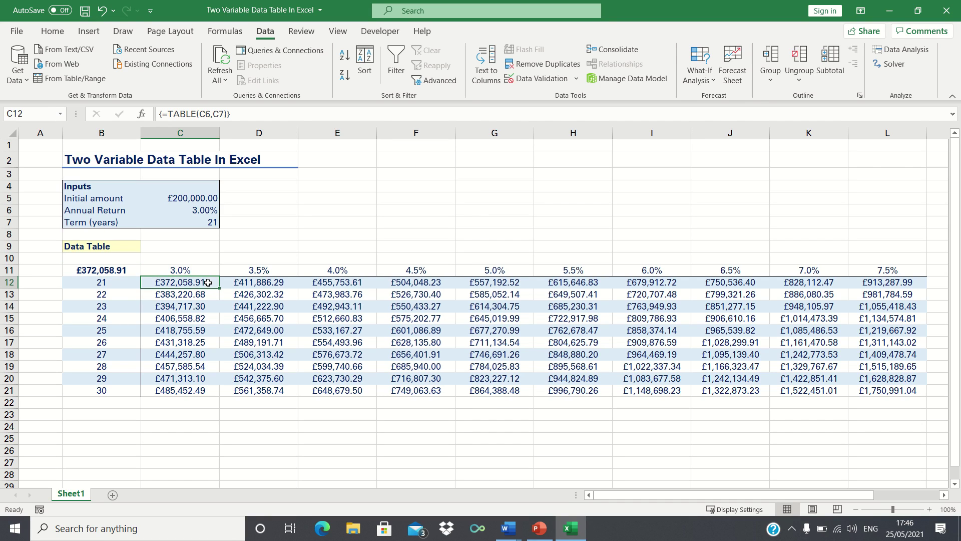